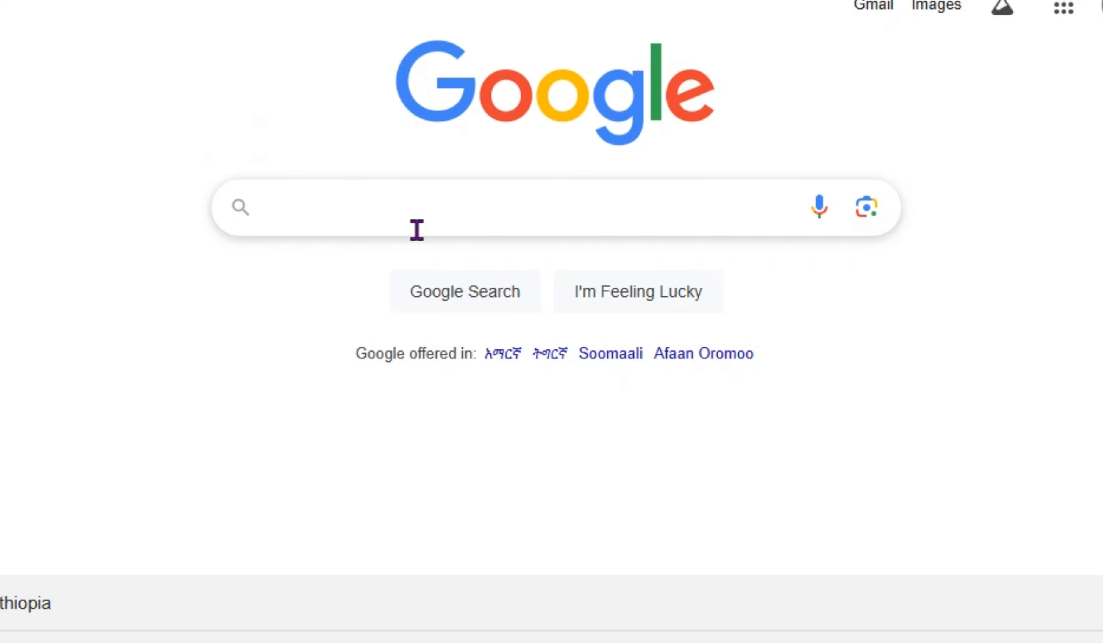
# Search Google for "notebooklm" and open the official notebooklm.google website from the results
pyautogui.click(421, 220)
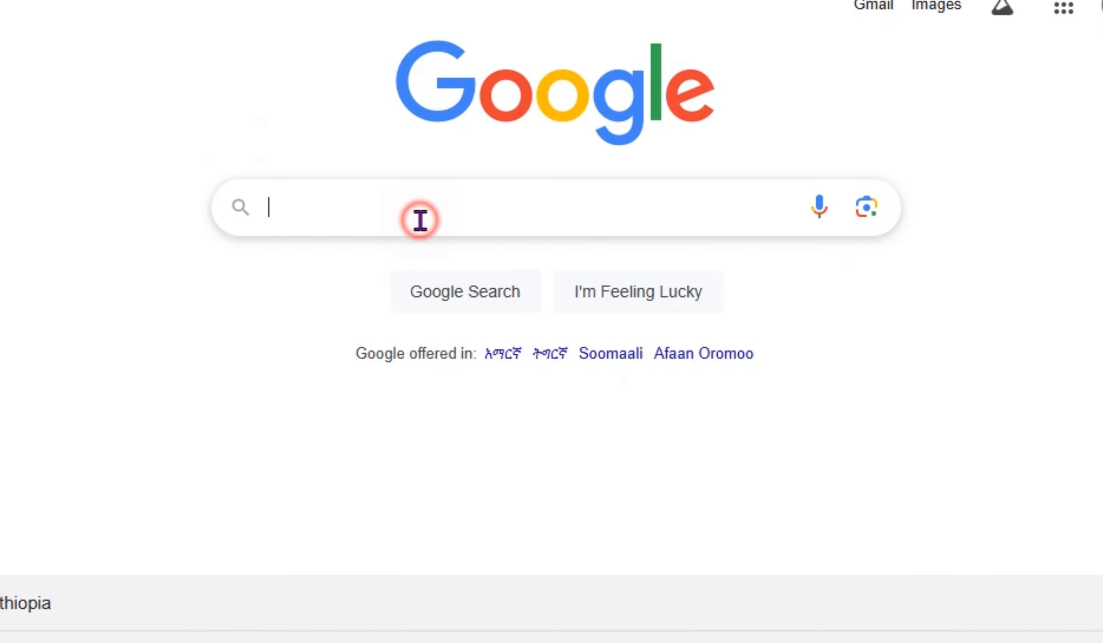
pyautogui.write('no')
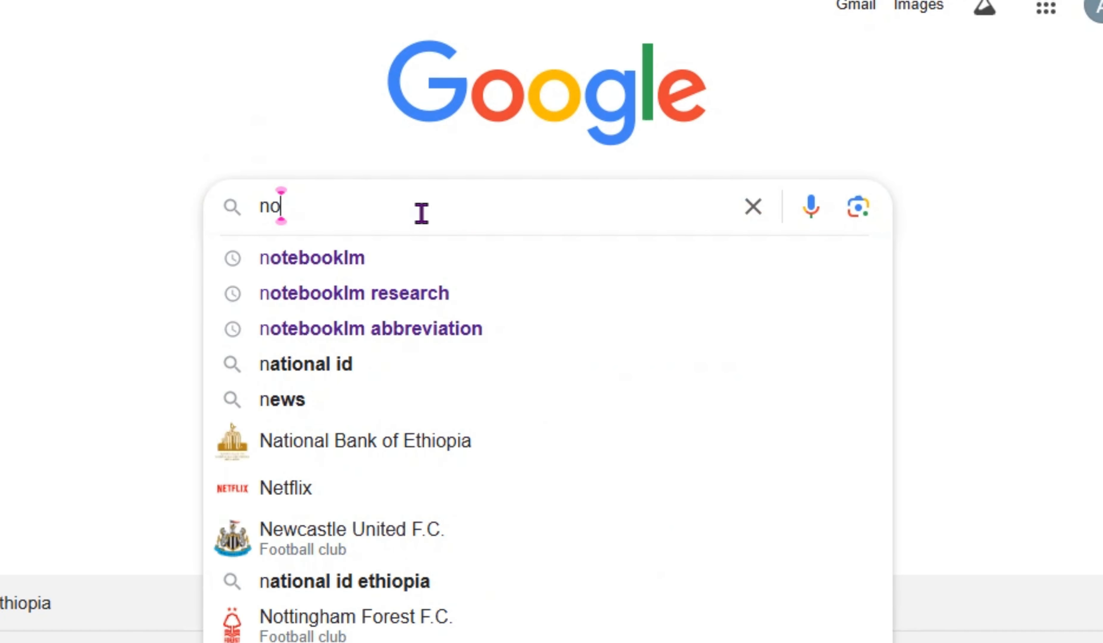
pyautogui.write('tebooklm')
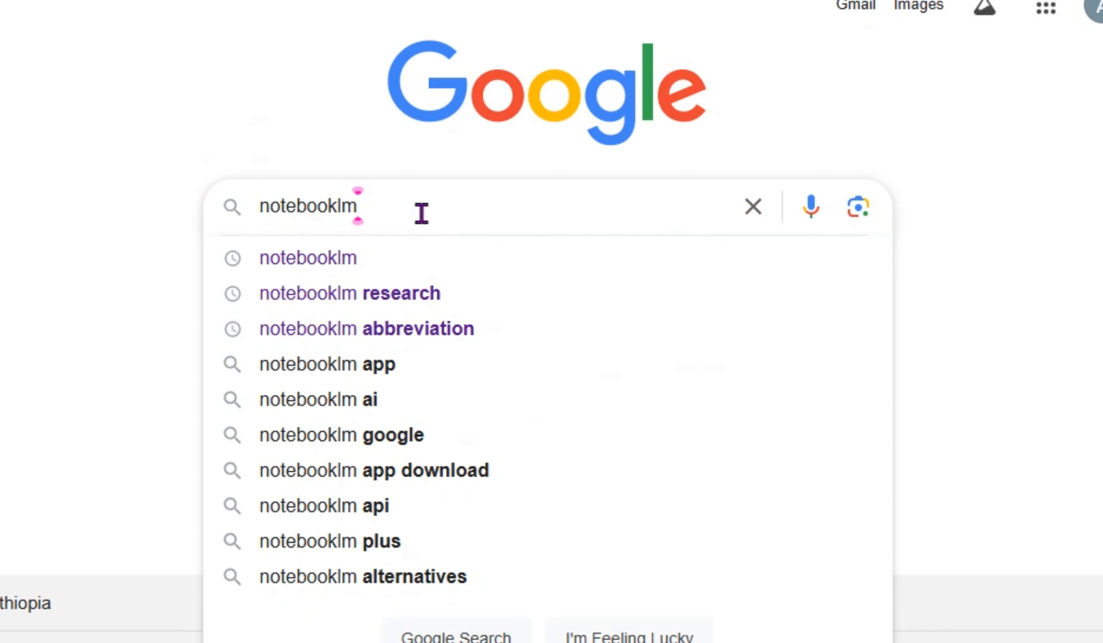
pyautogui.press('Return')
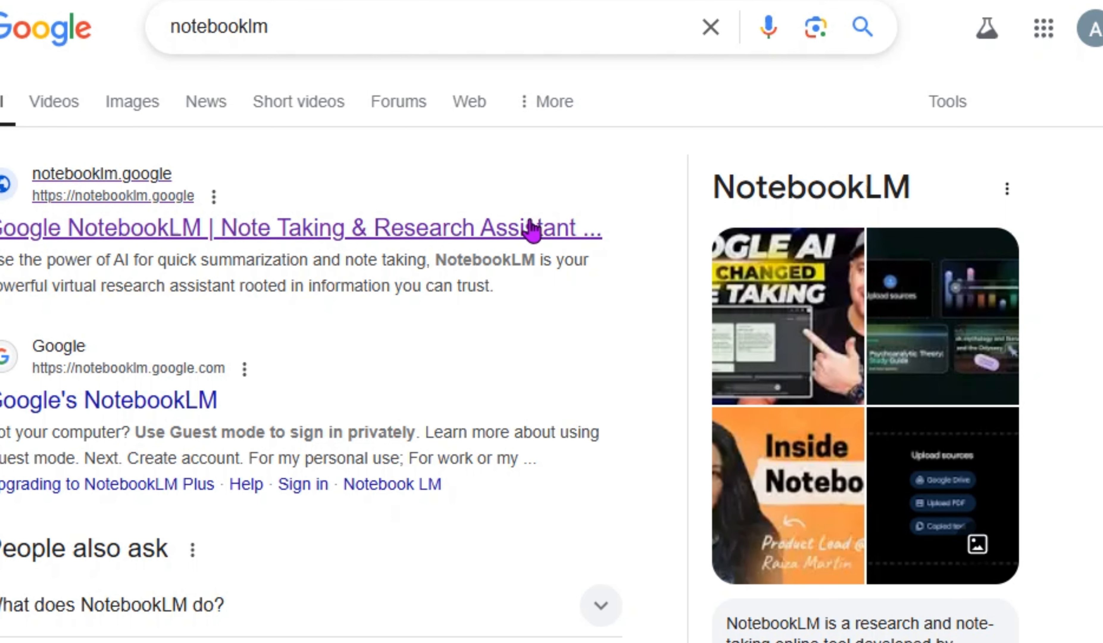
pyautogui.click(375, 229)
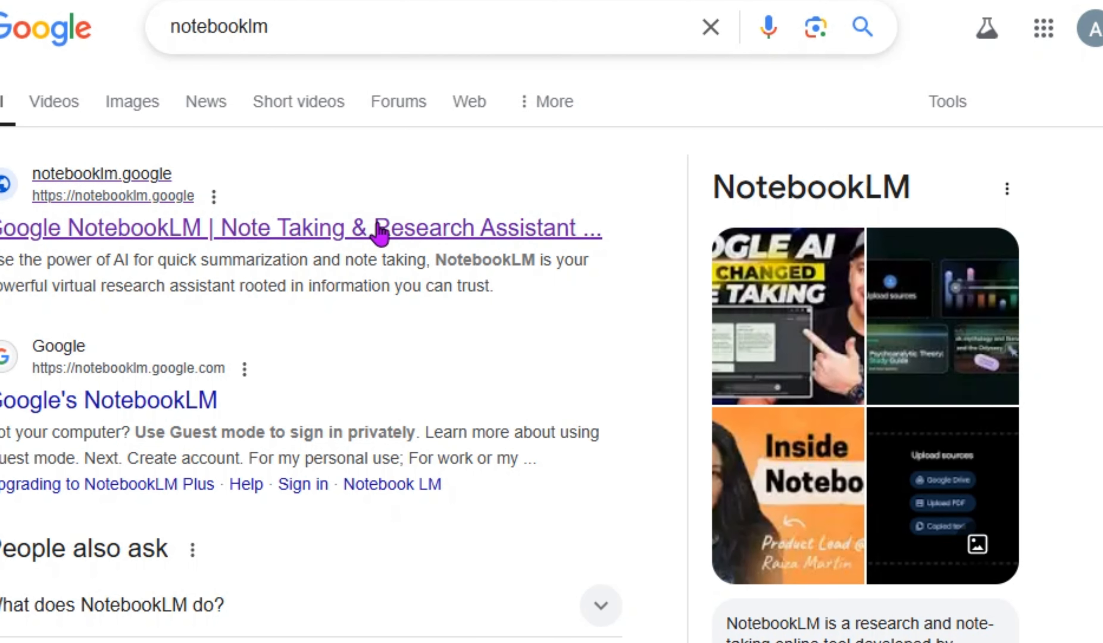
# Launch NotebookLM from its product overview page
pyautogui.scroll(-5, 449, 308)
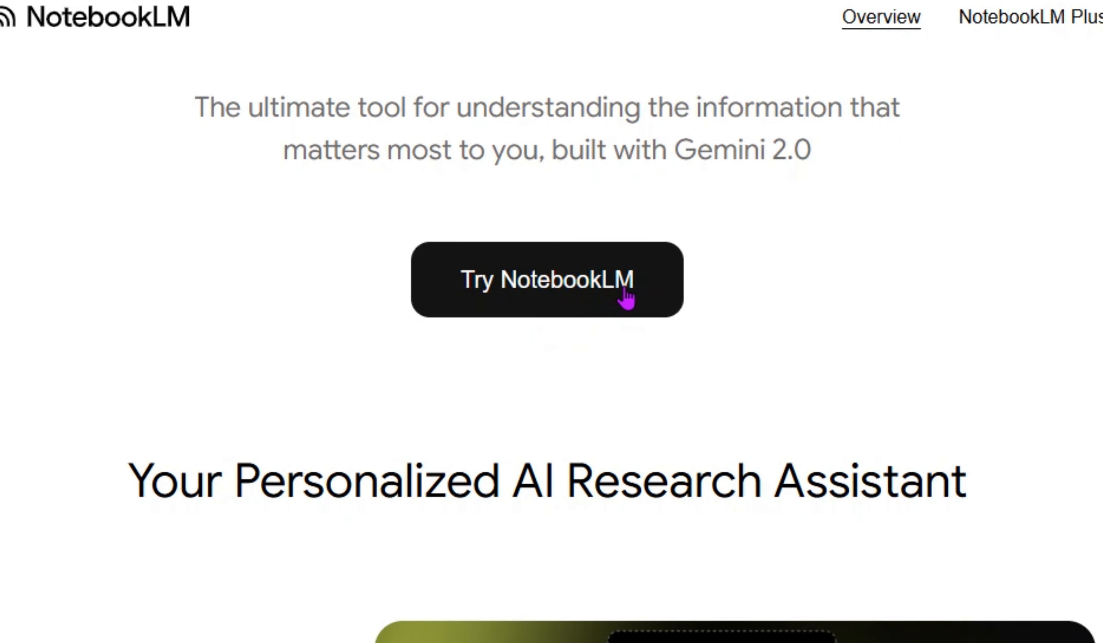
pyautogui.scroll(5, 613, 298)
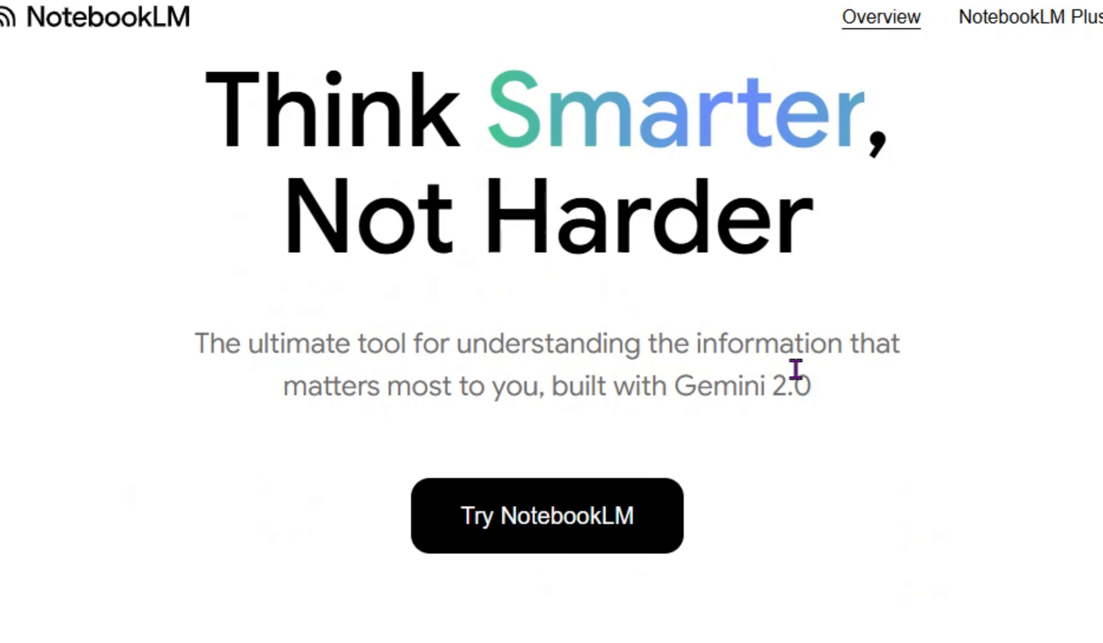
pyautogui.scroll(-5, 638, 489)
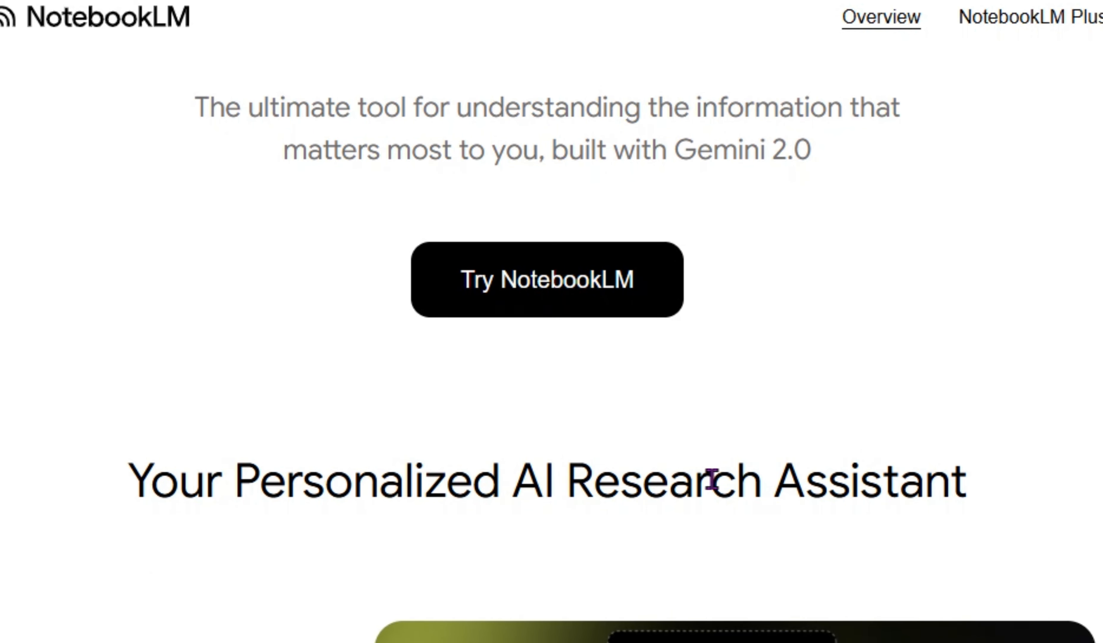
pyautogui.click(572, 296)
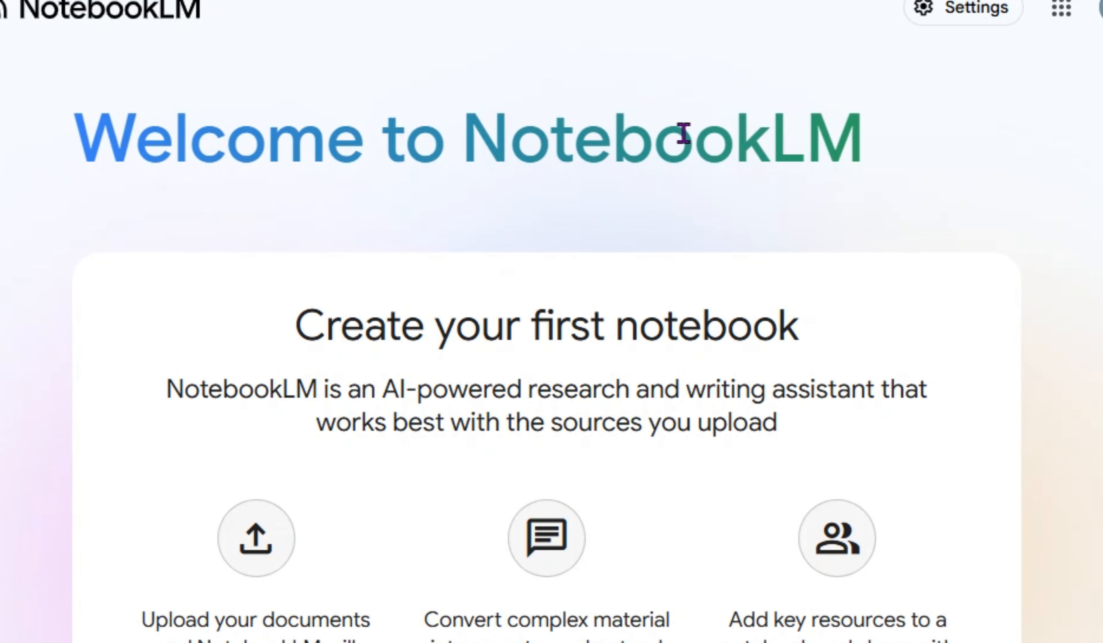
# Read the introduction on the welcome page and create the first notebook
pyautogui.scroll(-3, 606, 274)
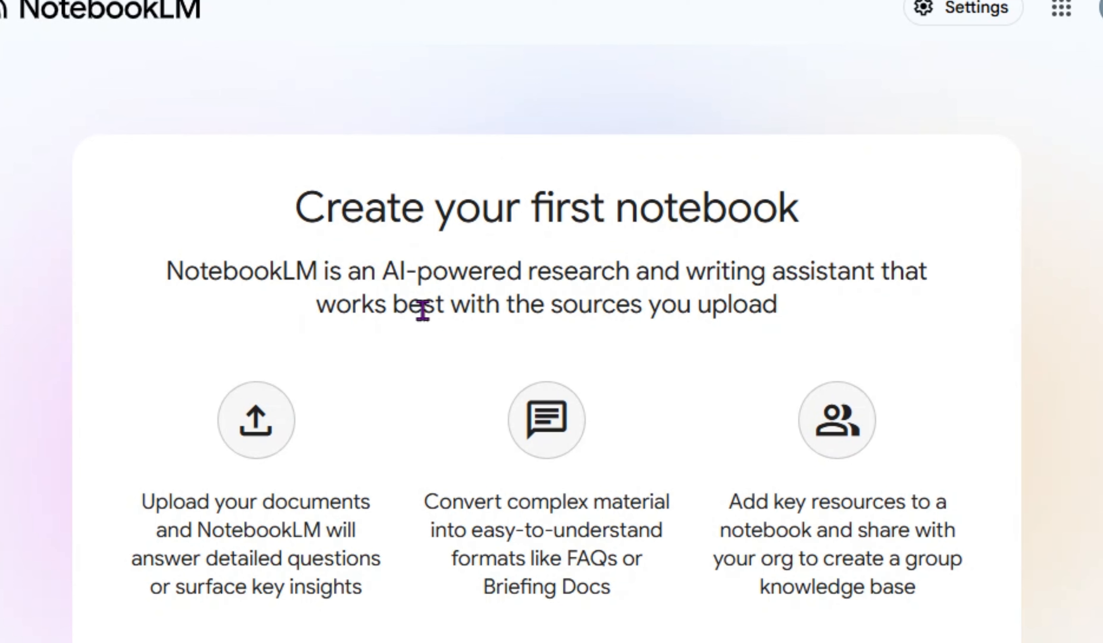
pyautogui.click(771, 306)
pyautogui.moveTo(772, 305); pyautogui.dragTo(551, 311)
pyautogui.click(681, 250)
pyautogui.scroll(-3, 529, 523)
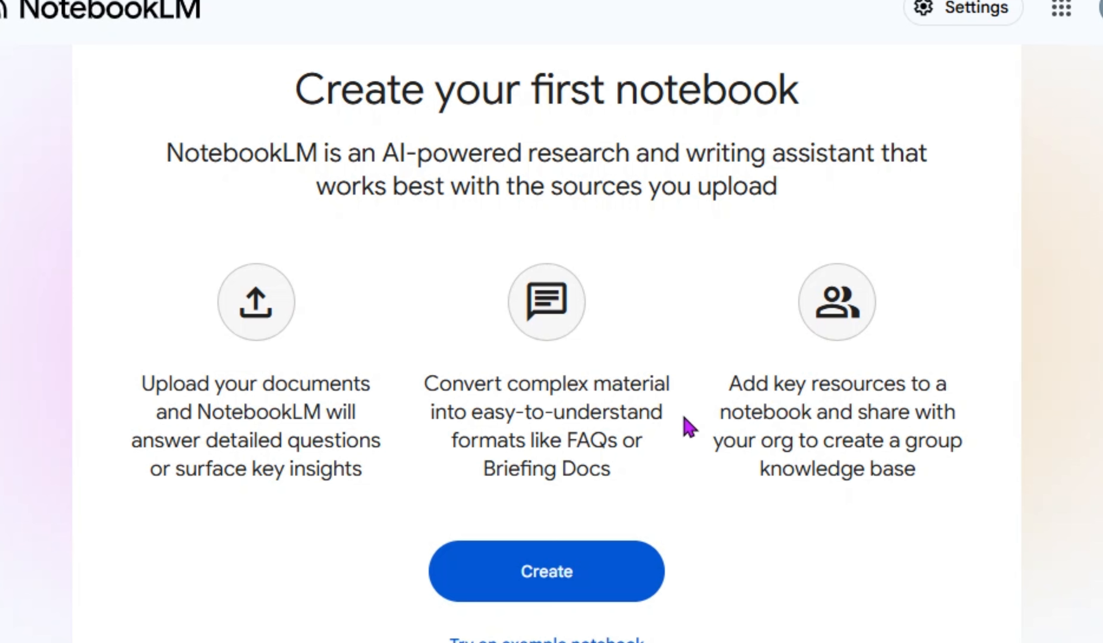
pyautogui.scroll(-3, 684, 433)
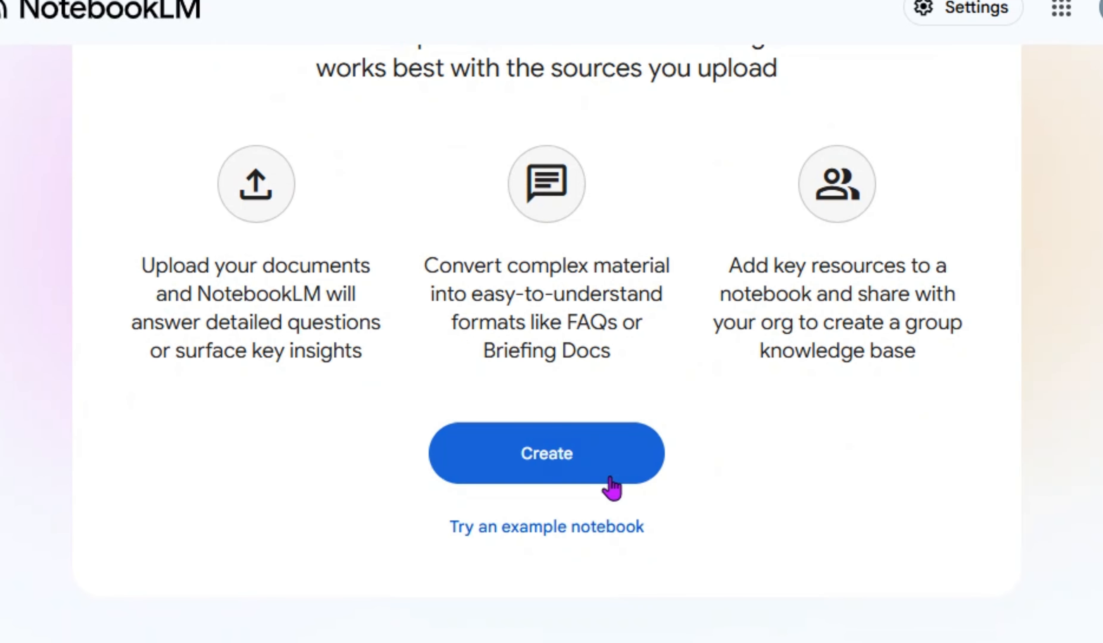
pyautogui.click(575, 465)
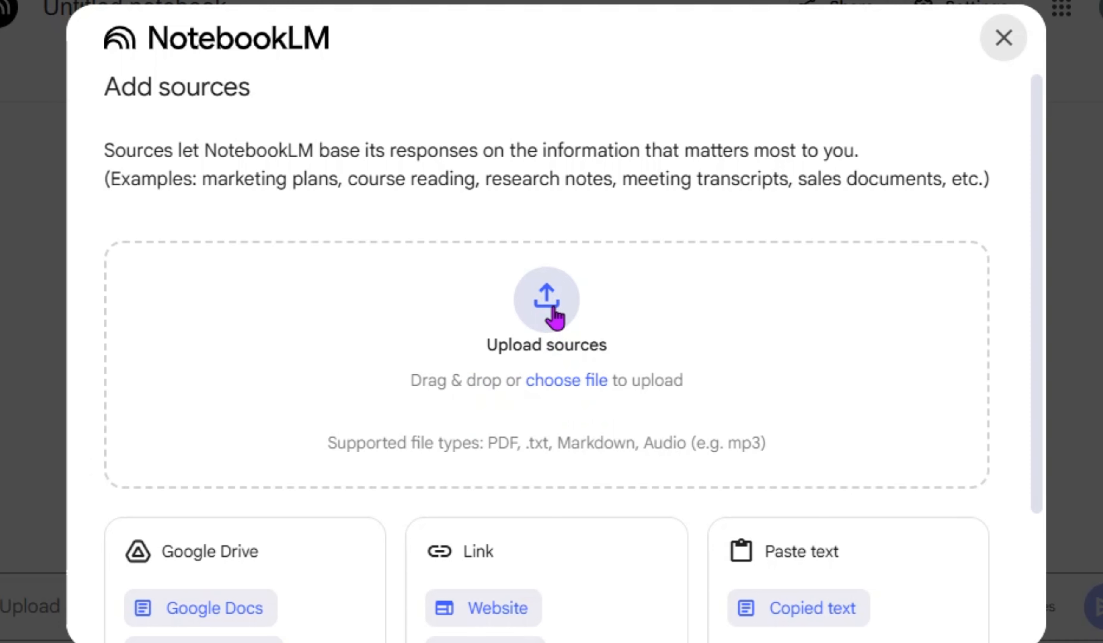
# Upload the file "software development.pdf" as a source for the new notebook
pyautogui.click(554, 317)
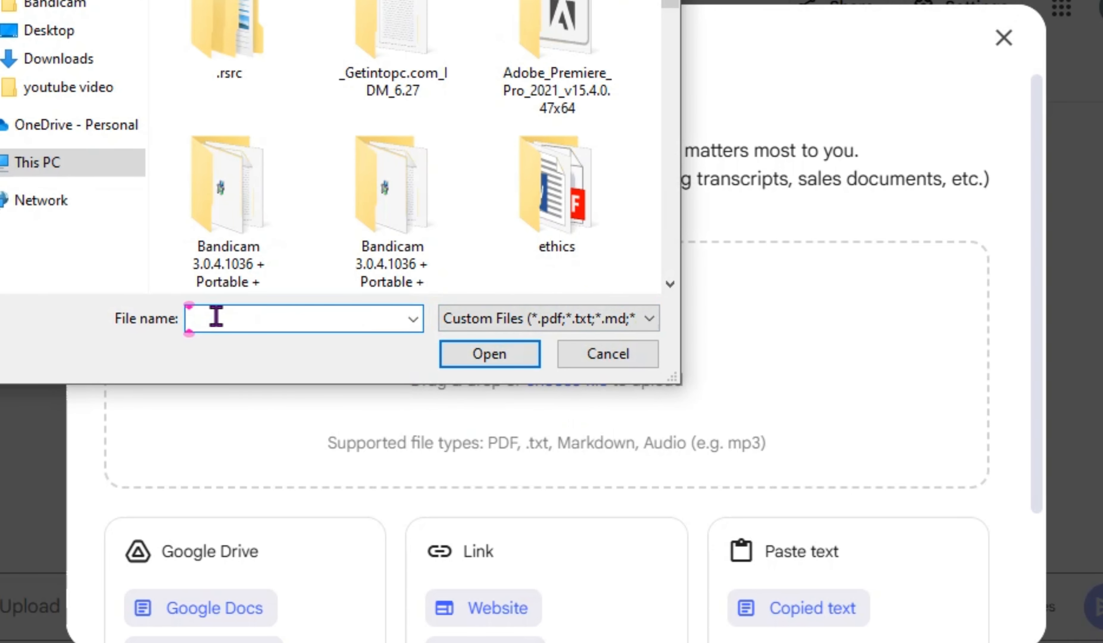
pyautogui.write('s')
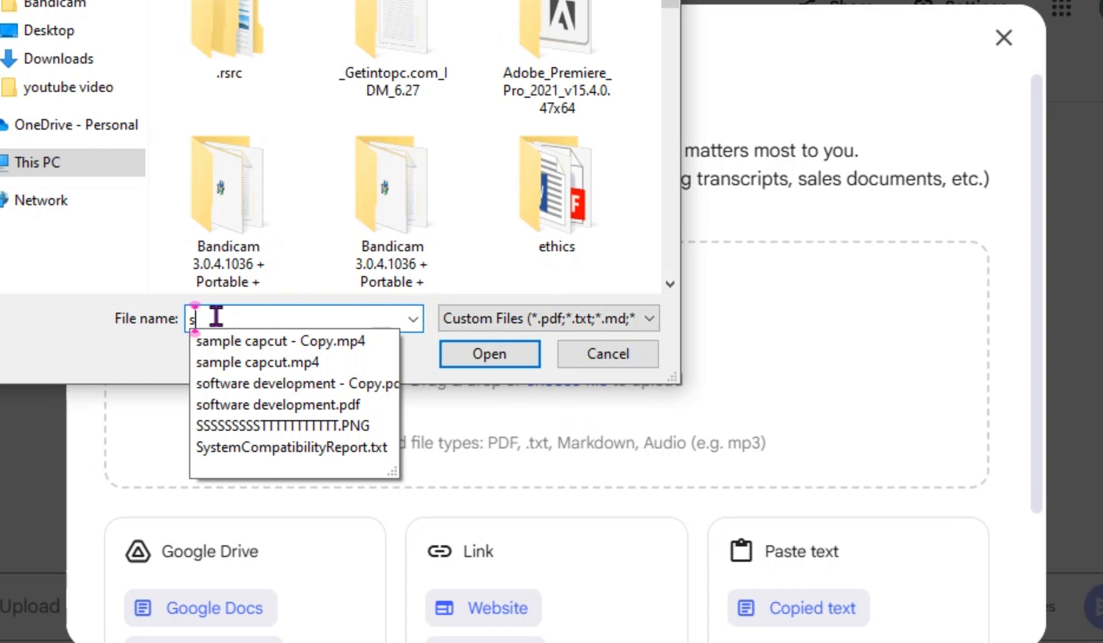
pyautogui.write('o')
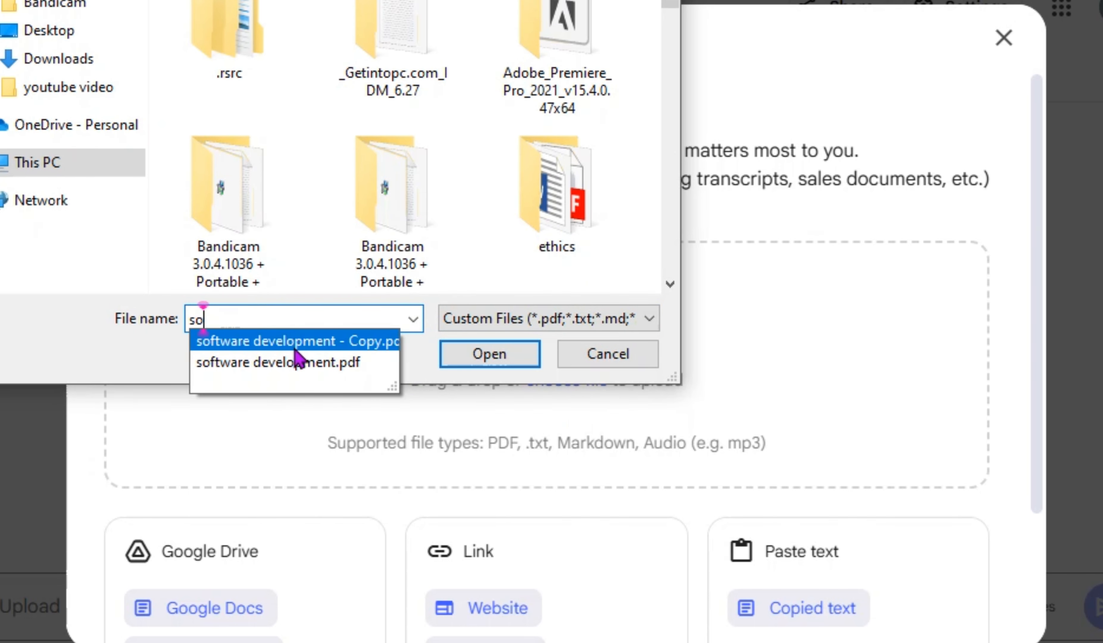
pyautogui.click(301, 363)
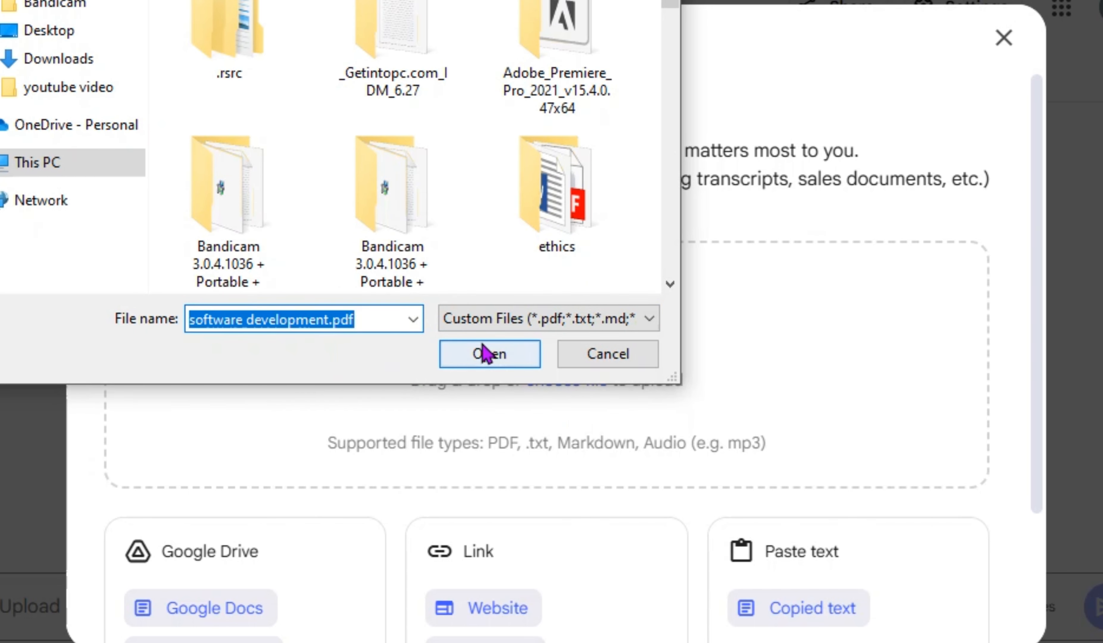
pyautogui.click(485, 355)
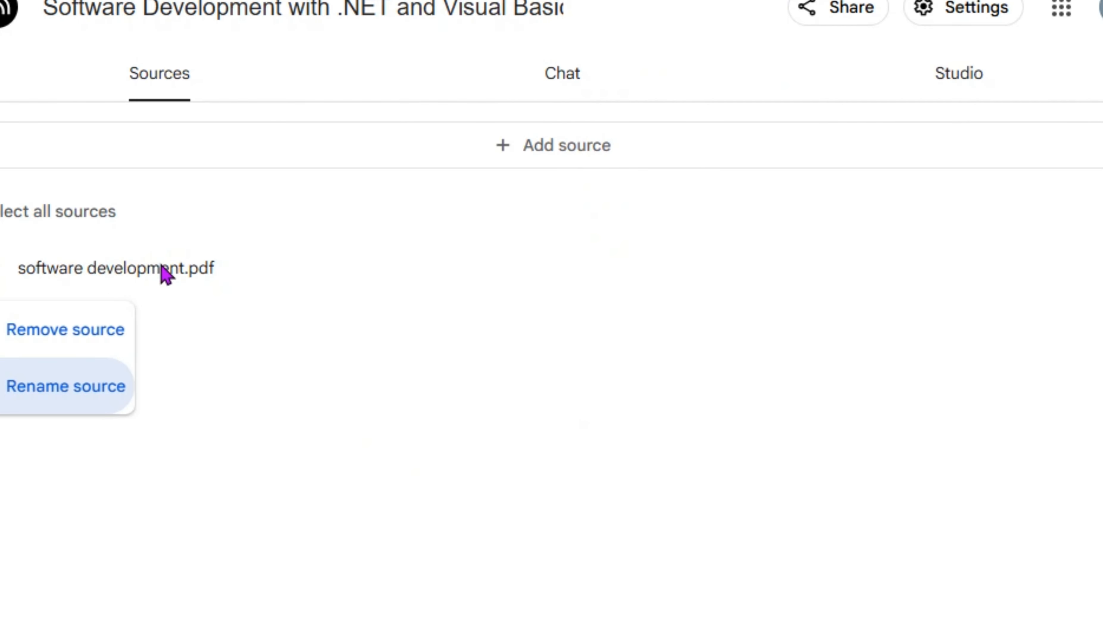
# Open the software development.pdf source and look through its source guide summary, key topics and full text
pyautogui.click(114, 268)
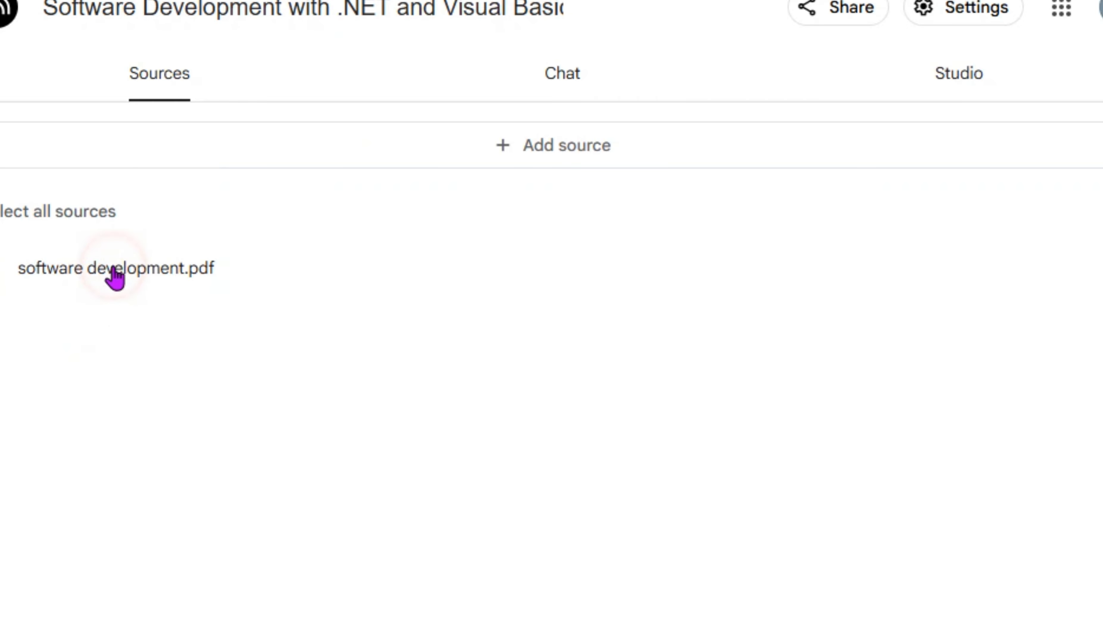
pyautogui.click(114, 268)
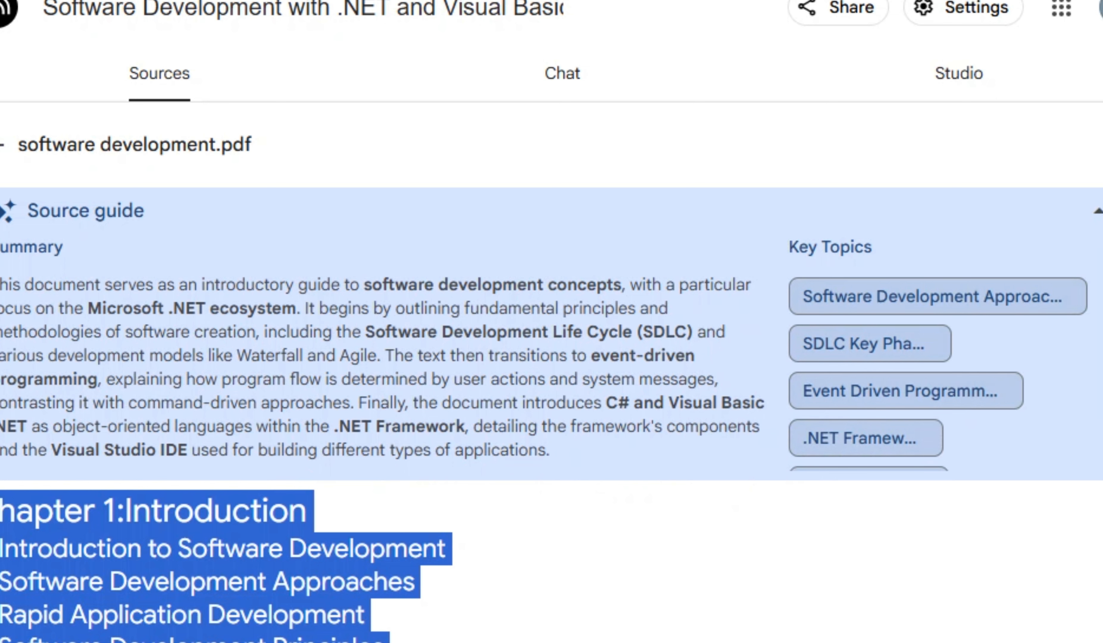
pyautogui.scroll(-1, 311, 389)
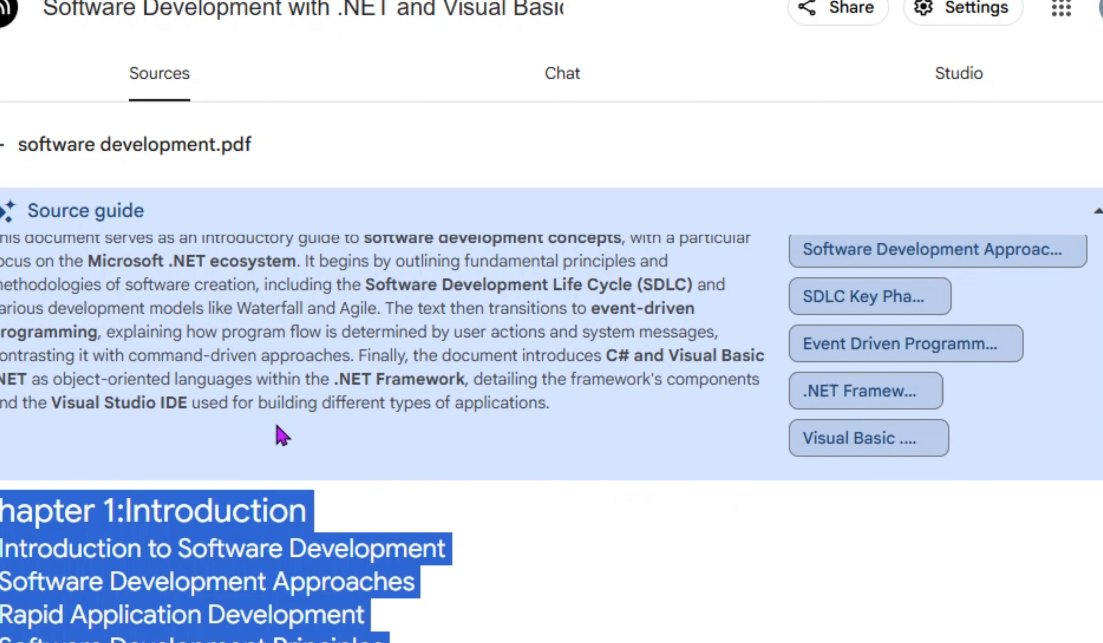
pyautogui.scroll(-5, 289, 535)
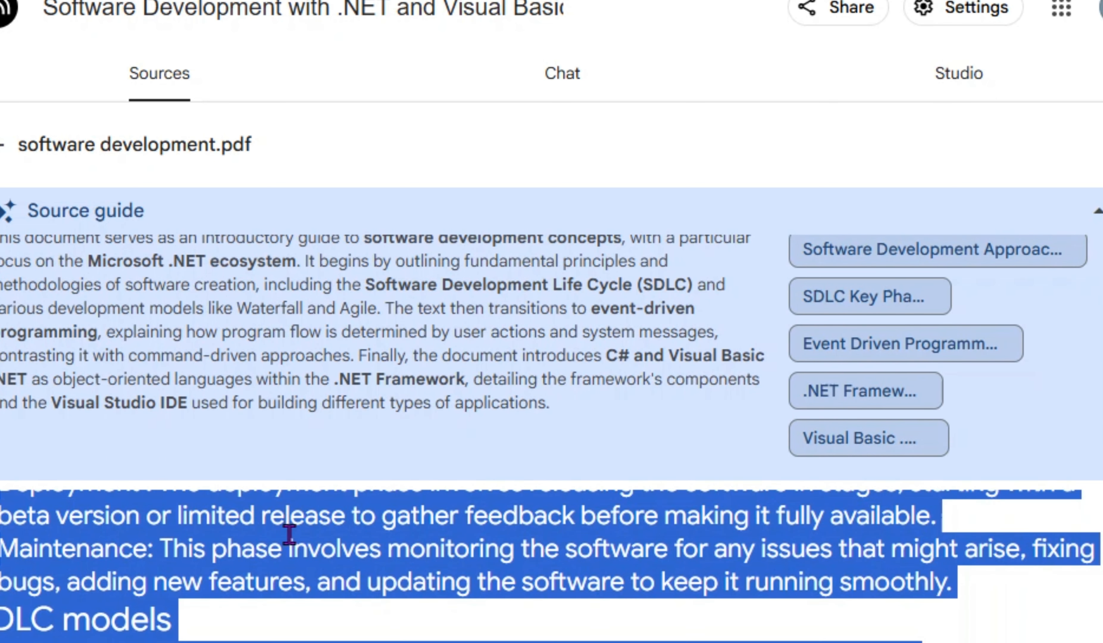
pyautogui.scroll(5, 289, 535)
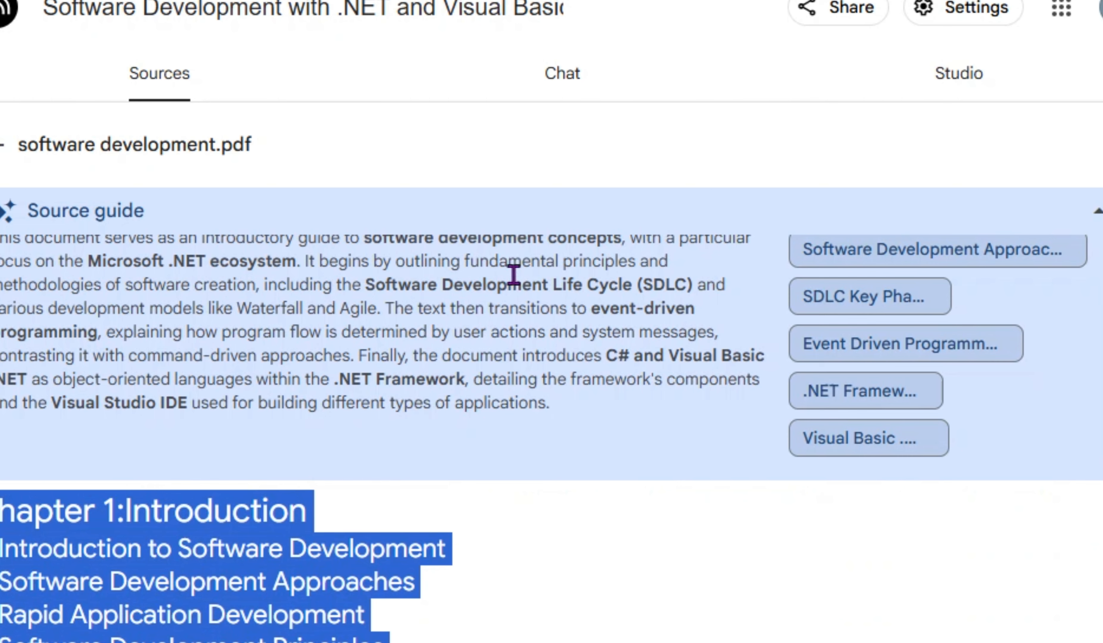
# Send the prompt "generate 10 mcq with answer" in the notebook's chat
pyautogui.click(574, 80)
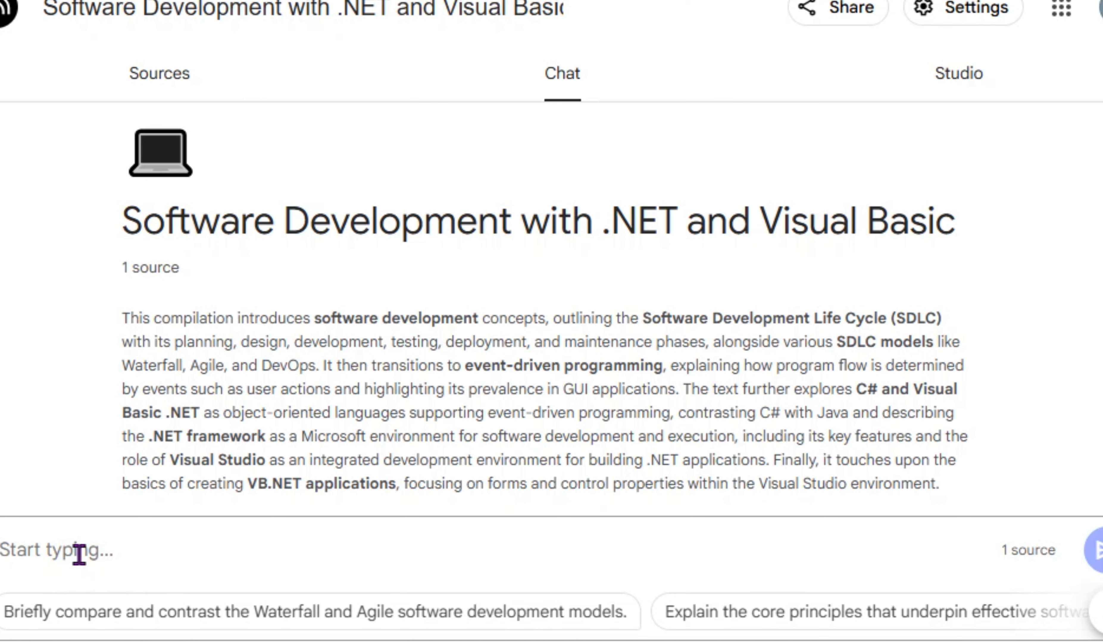
pyautogui.write('generate')
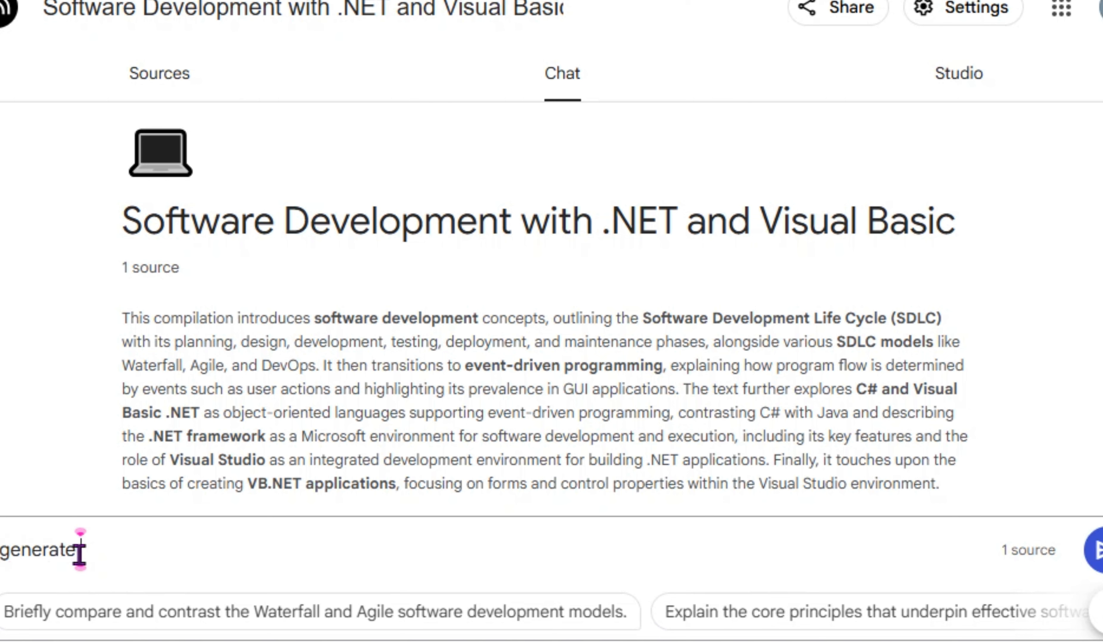
pyautogui.write(' 10 mcq ')
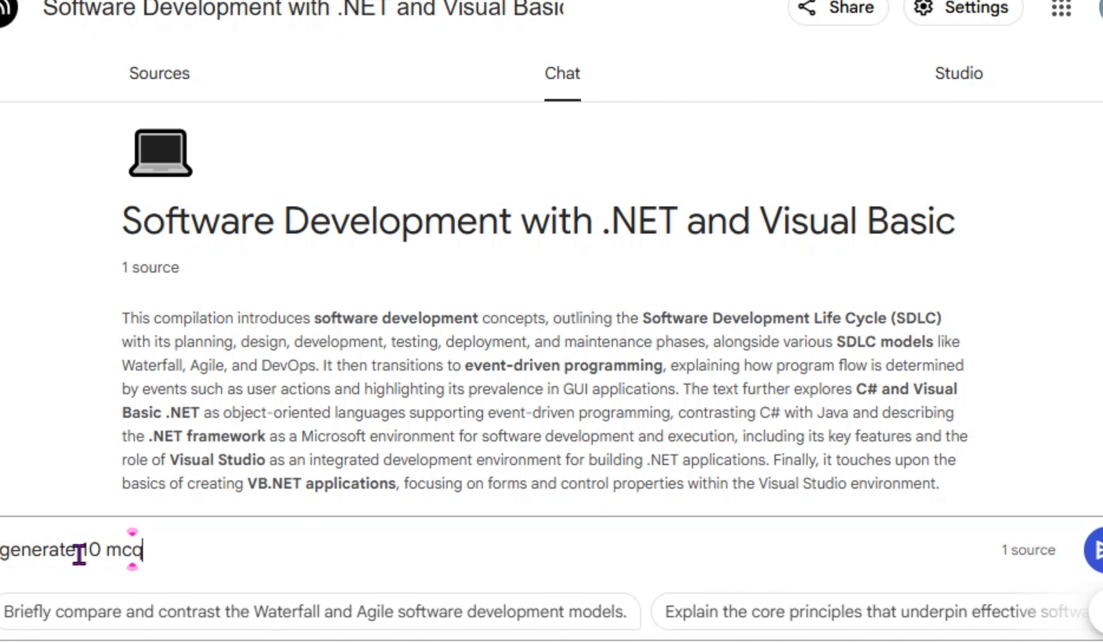
pyautogui.write('with a')
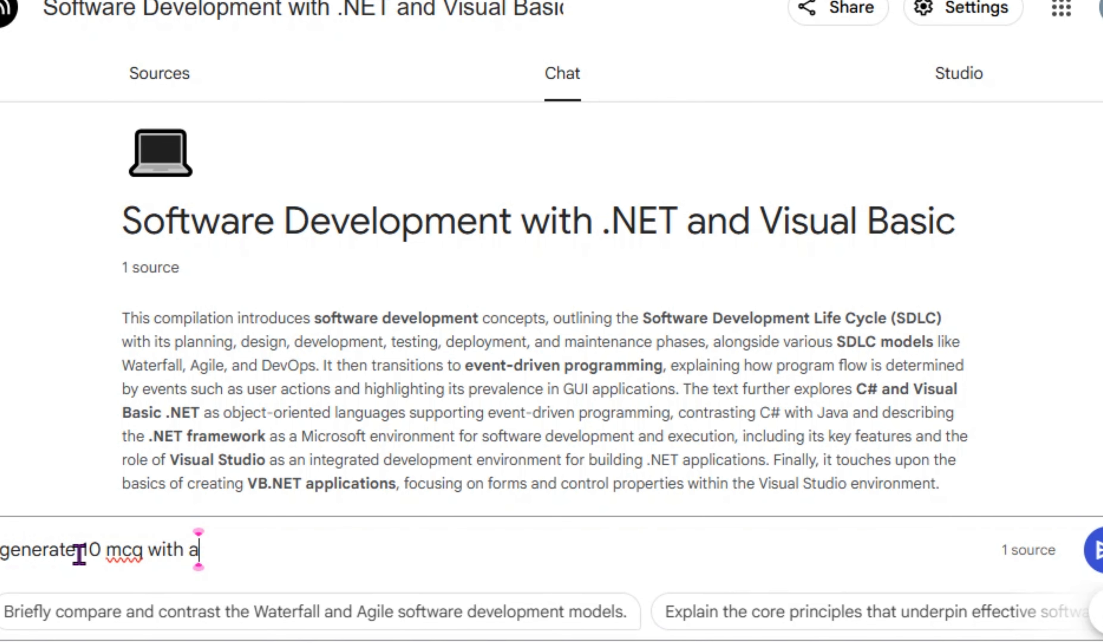
pyautogui.write('nswer')
pyautogui.press('Return')
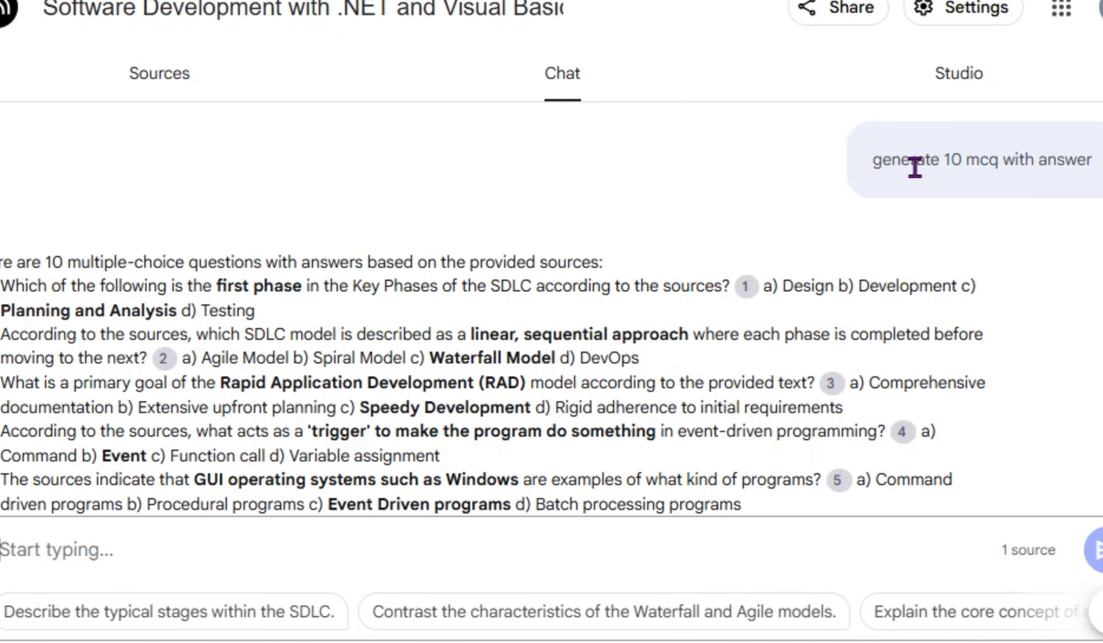
# Read through the generated multiple-choice questions and their answers in the chat
pyautogui.scroll(-5, 88, 384)
pyautogui.scroll(-3, 85, 375)
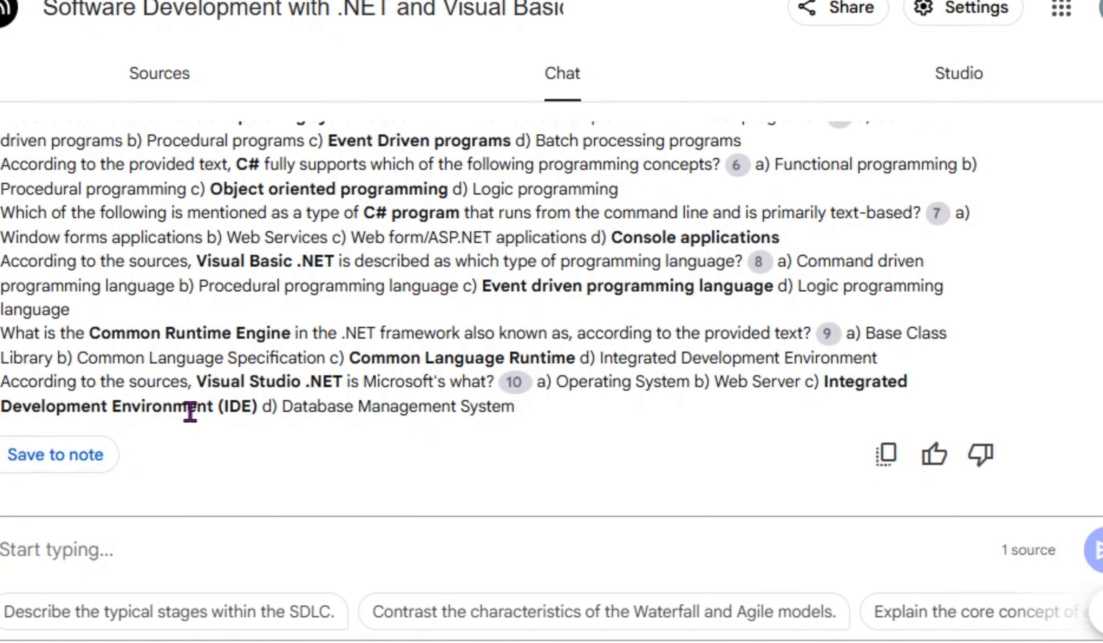
pyautogui.scroll(8, 190, 413)
pyautogui.moveTo(7, 282); pyautogui.dragTo(101, 445)
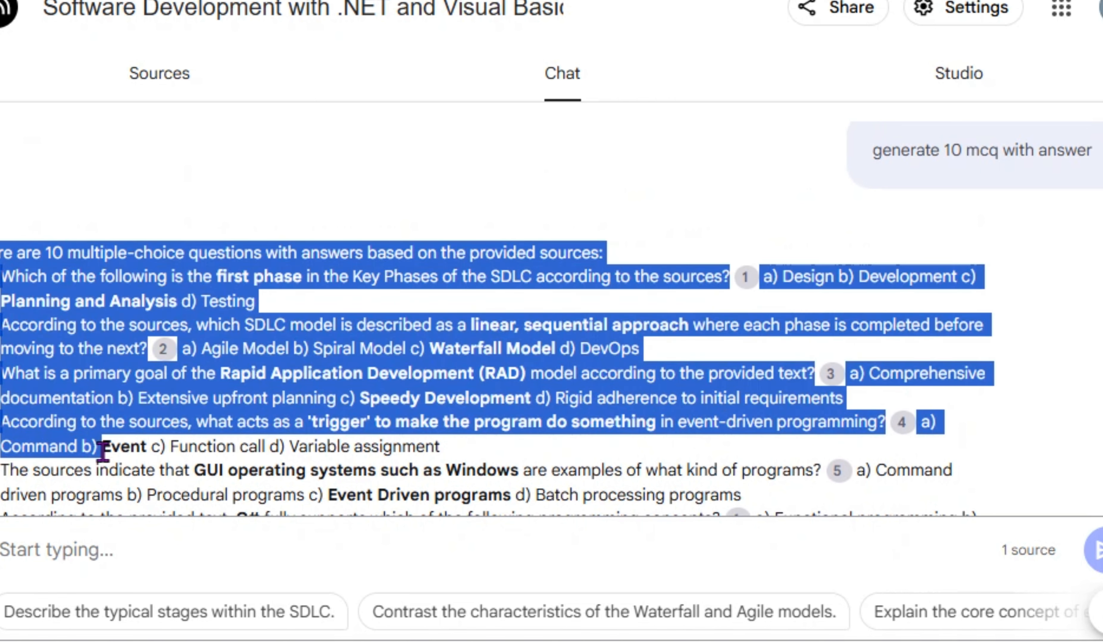
pyautogui.click(265, 486)
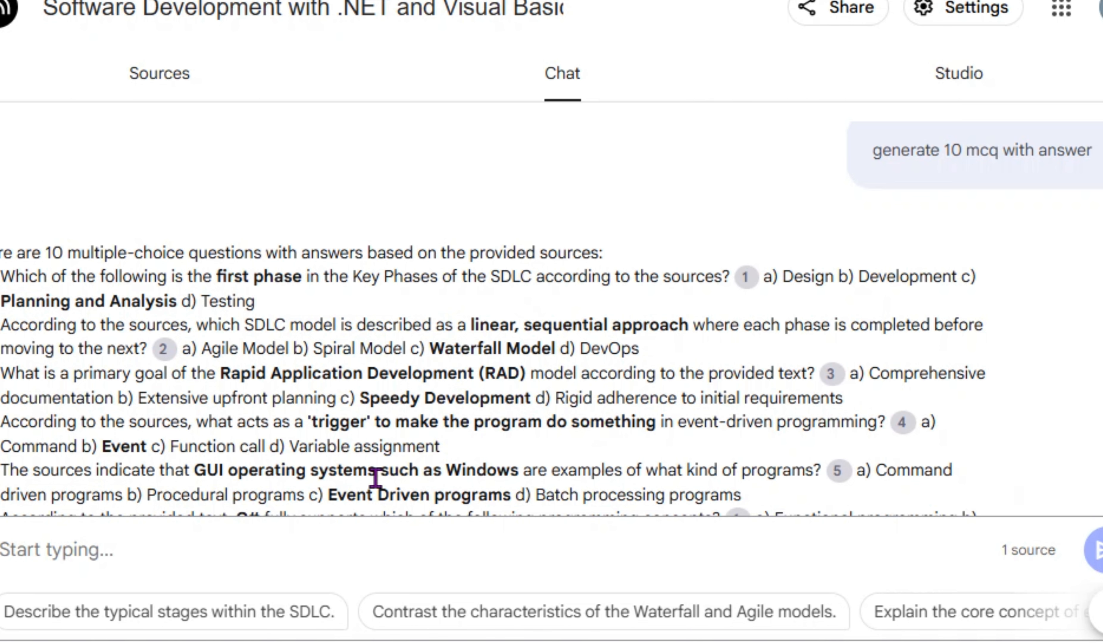
# Revisit the notebook's source document and open its Studio section
pyautogui.click(159, 70)
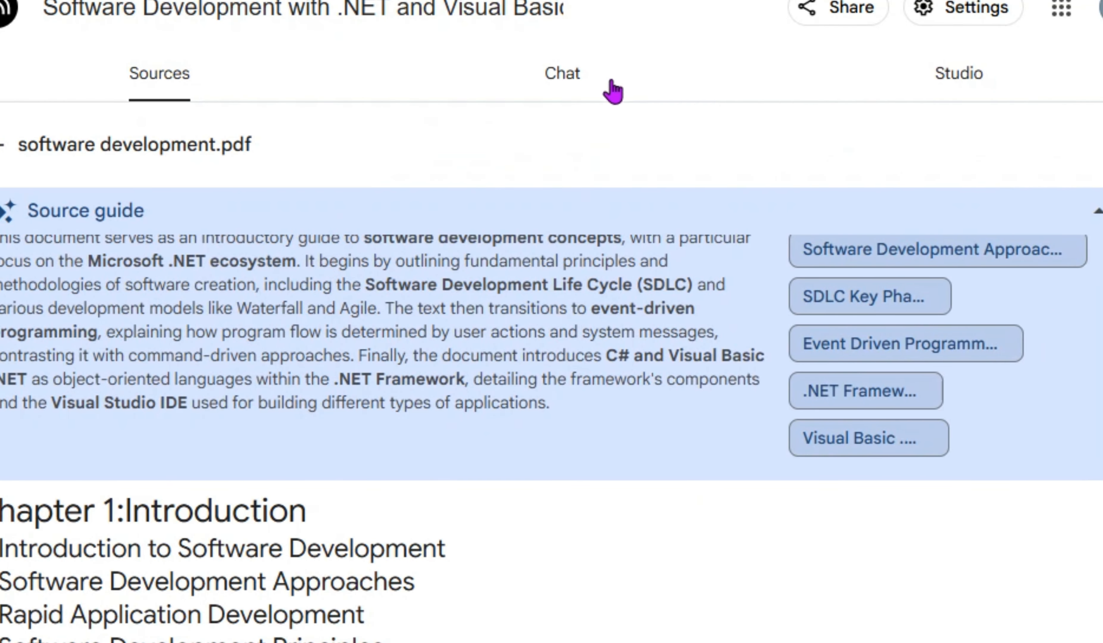
pyautogui.click(576, 76)
pyautogui.click(959, 84)
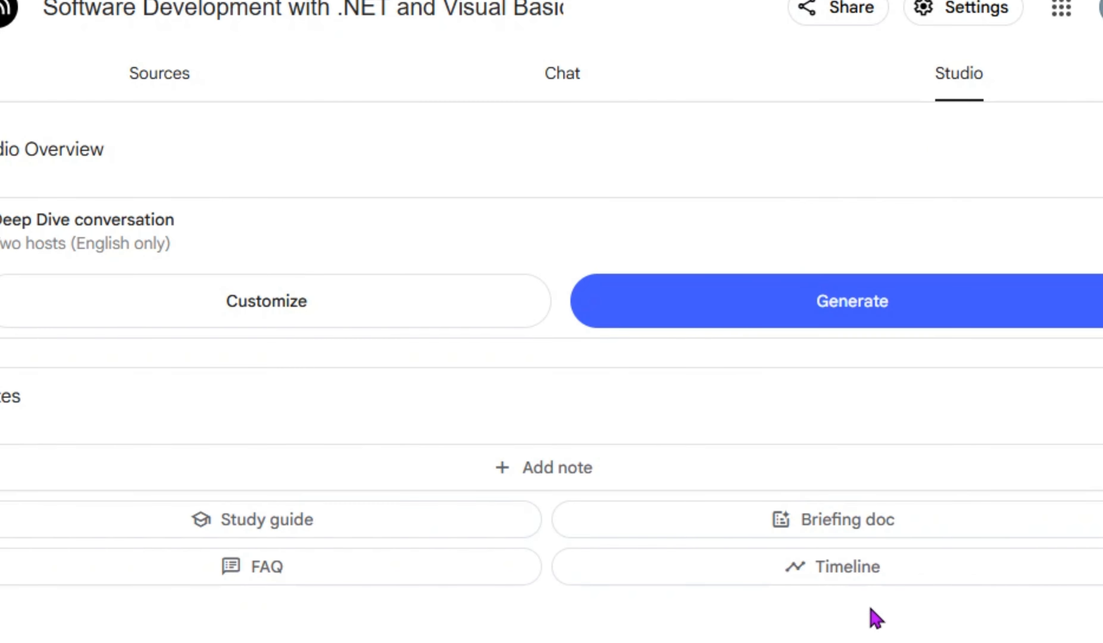
pyautogui.click(217, 305)
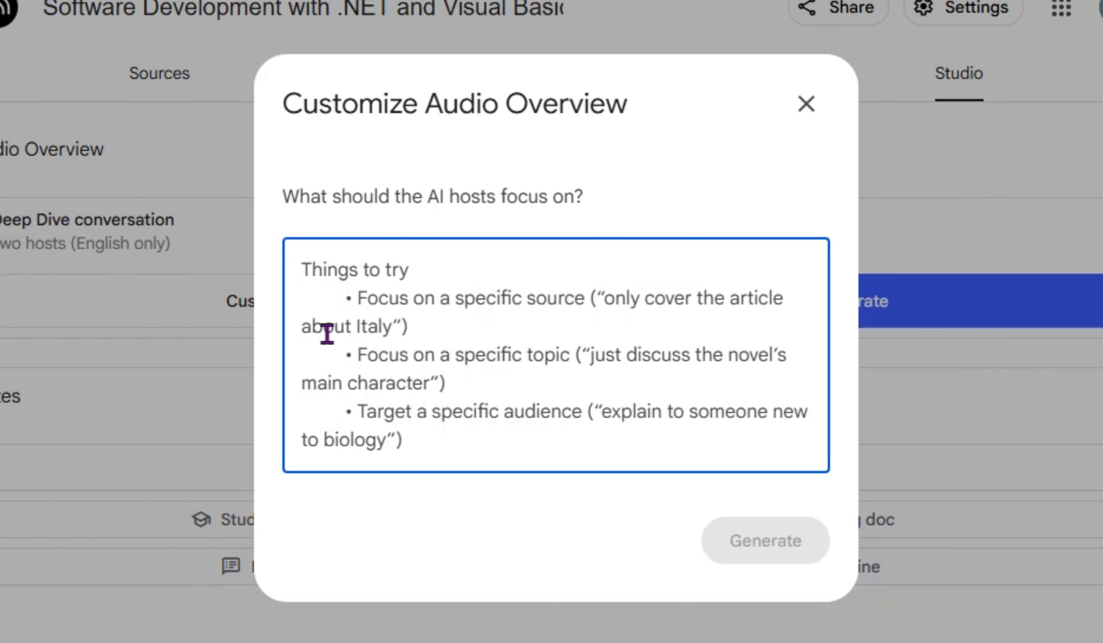
pyautogui.write('dffghj')
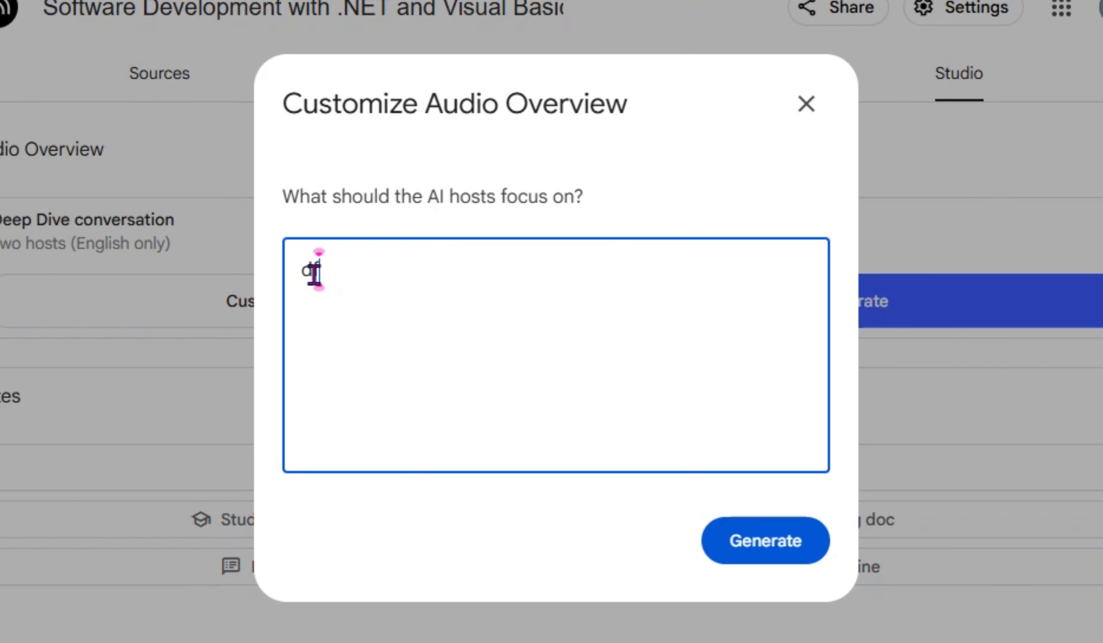
pyautogui.press('BackSpace')
pyautogui.press('BackSpace')
pyautogui.press('BackSpace')
pyautogui.press('BackSpace')
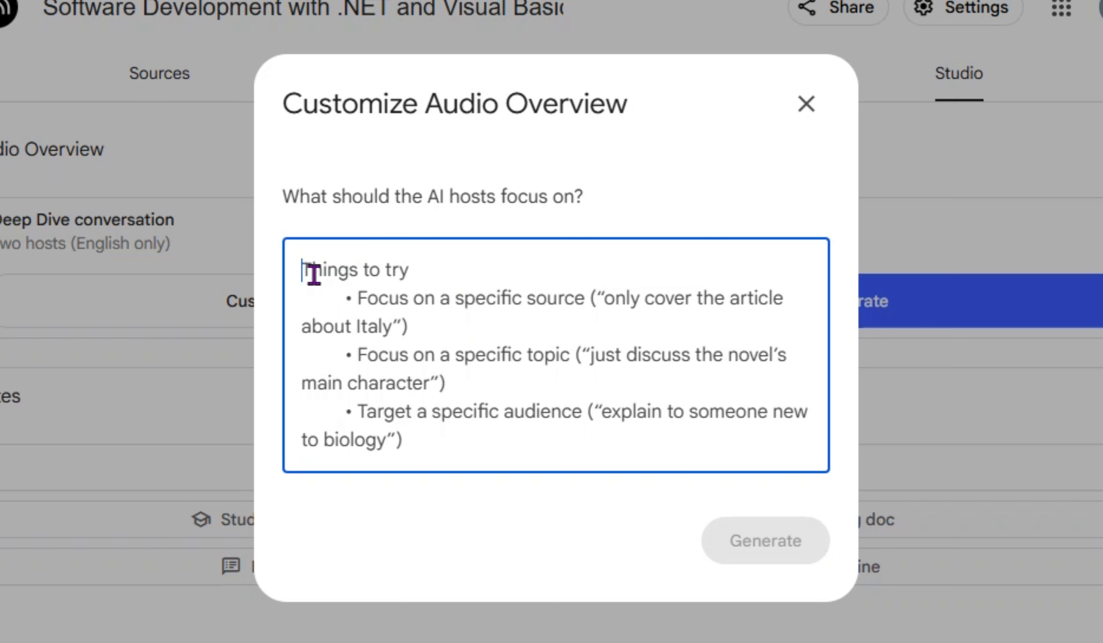
pyautogui.write('sp')
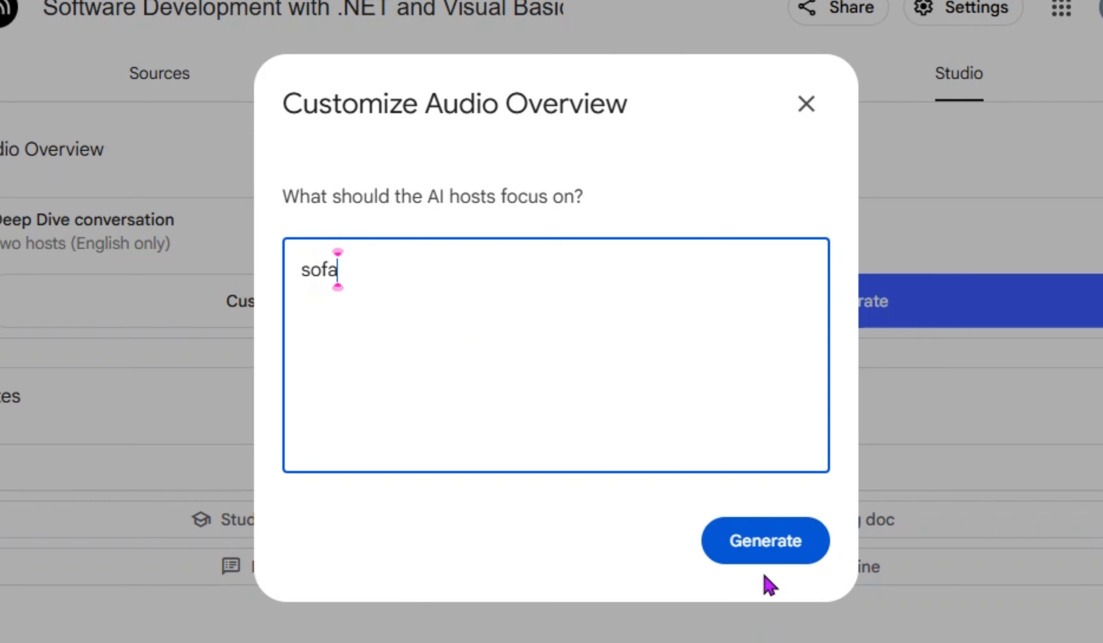
pyautogui.click(806, 104)
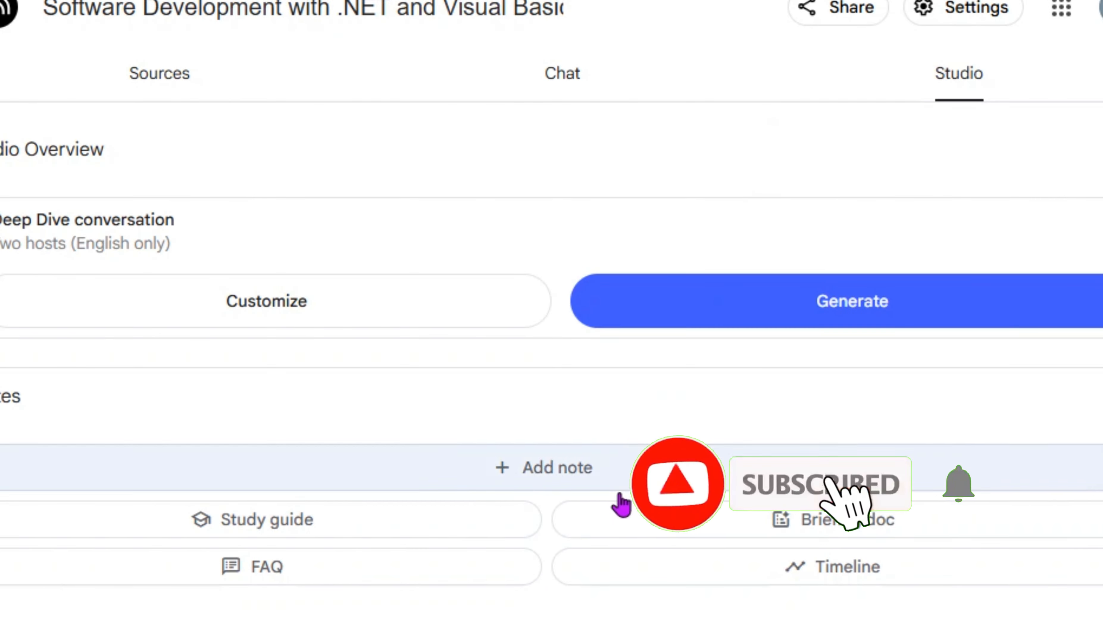